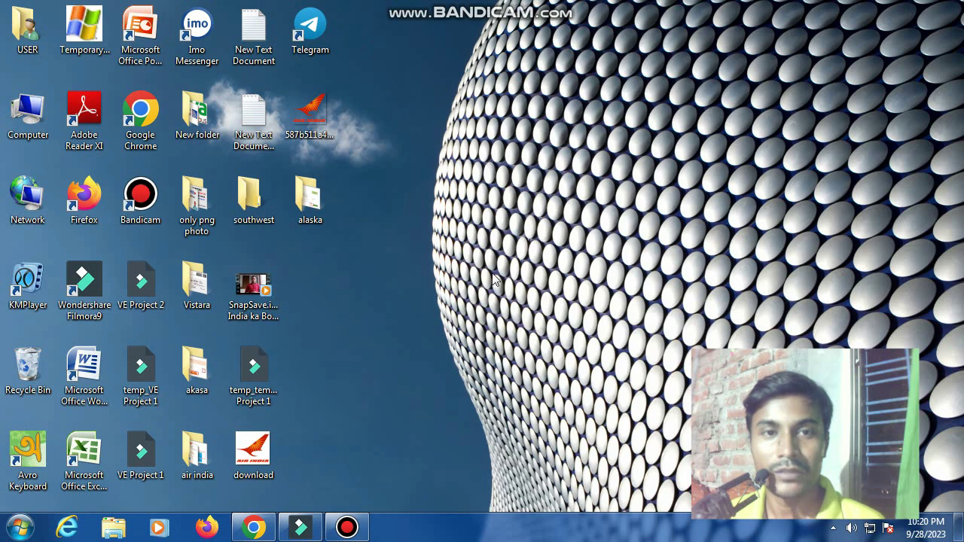
Step: Restore Chrome and search Google for 'alaska airlines', highlighting the top official-site result
{"action": "left_click", "coordinate": [259, 527]}
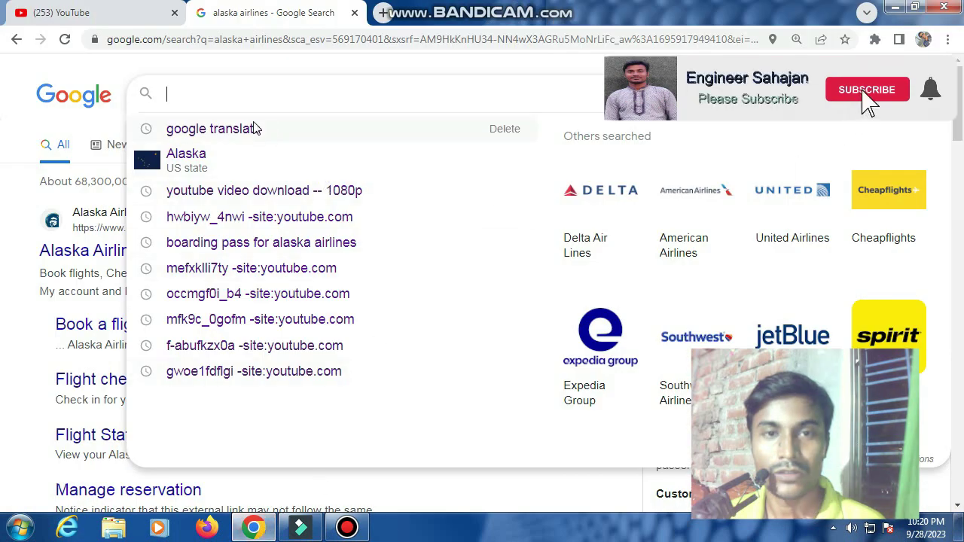
{"action": "type", "text": "al"}
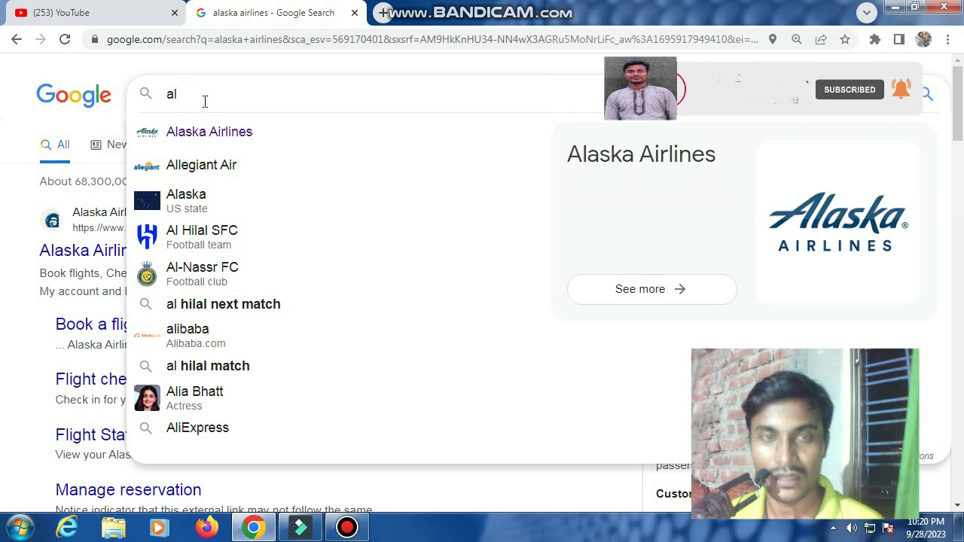
{"action": "type", "text": "ask"}
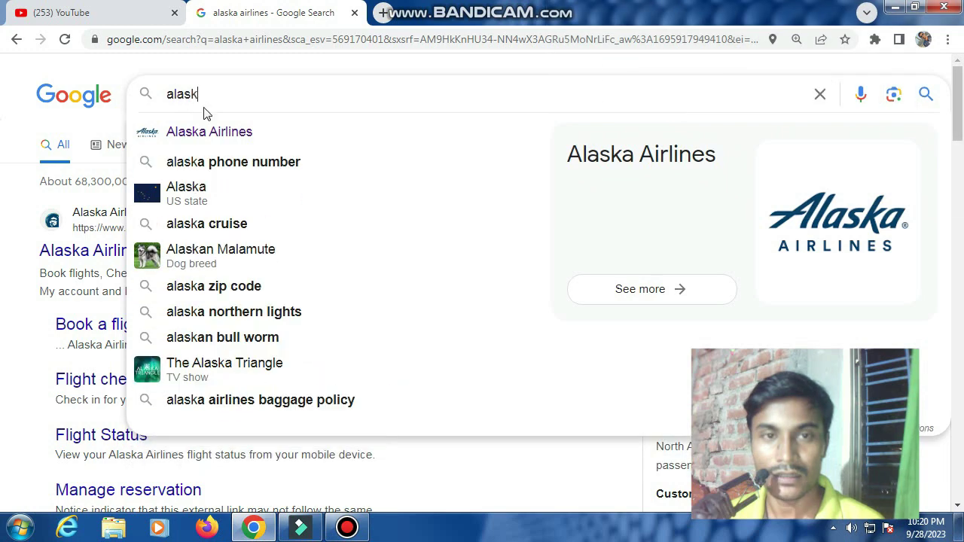
{"action": "type", "text": "a"}
{"action": "left_click", "coordinate": [251, 131]}
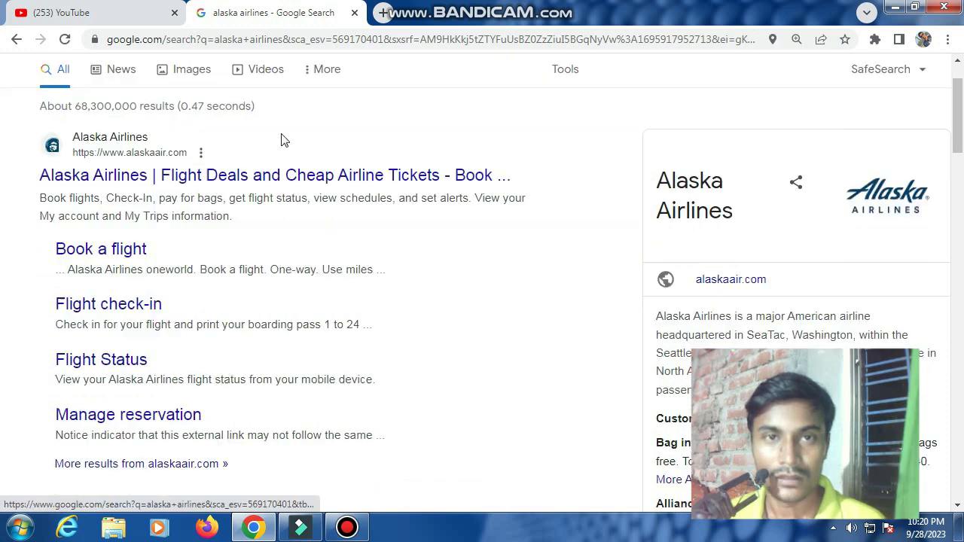
{"action": "mouse_move", "coordinate": [27, 211]}
{"action": "left_mouse_down"}
{"action": "mouse_move", "coordinate": [79, 253]}
{"action": "mouse_move", "coordinate": [507, 259]}
{"action": "left_mouse_up"}
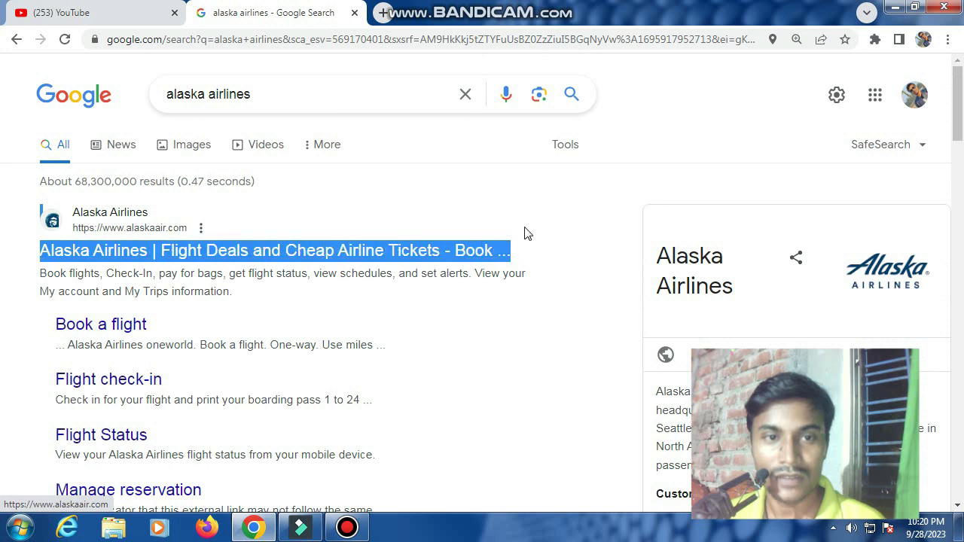
Step: Open the Alaska Airlines result and scroll through the airline's homepage
{"action": "left_click", "coordinate": [526, 234]}
{"action": "left_click_drag", "start_coordinate": [18, 249], "coordinate": [527, 246]}
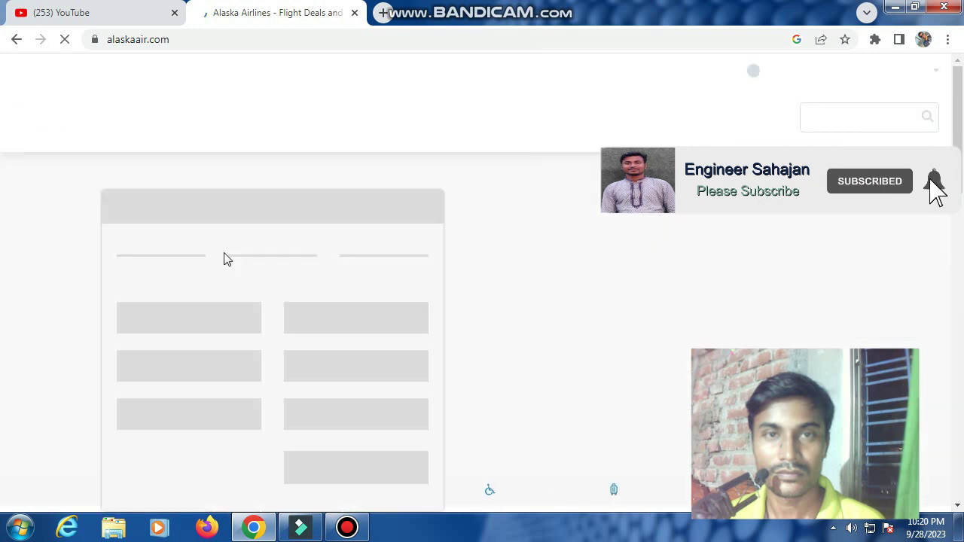
{"action": "scroll", "coordinate": [287, 197], "scroll_direction": "down", "scroll_amount": 1}
{"action": "scroll", "coordinate": [287, 203], "scroll_direction": "up", "scroll_amount": 1}
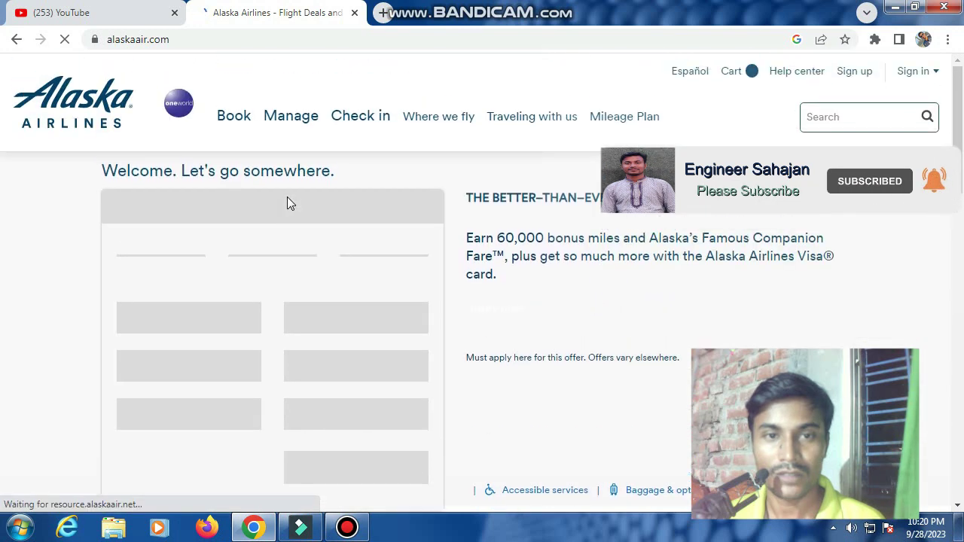
{"action": "scroll", "coordinate": [425, 240], "scroll_direction": "down", "scroll_amount": 3}
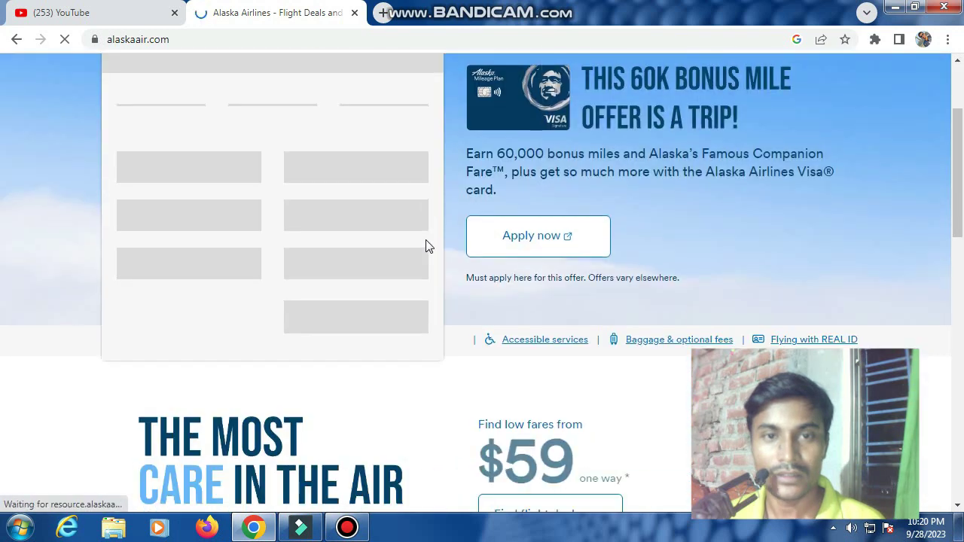
{"action": "scroll", "coordinate": [426, 240], "scroll_direction": "down", "scroll_amount": 1}
{"action": "scroll", "coordinate": [427, 234], "scroll_direction": "up", "scroll_amount": 5}
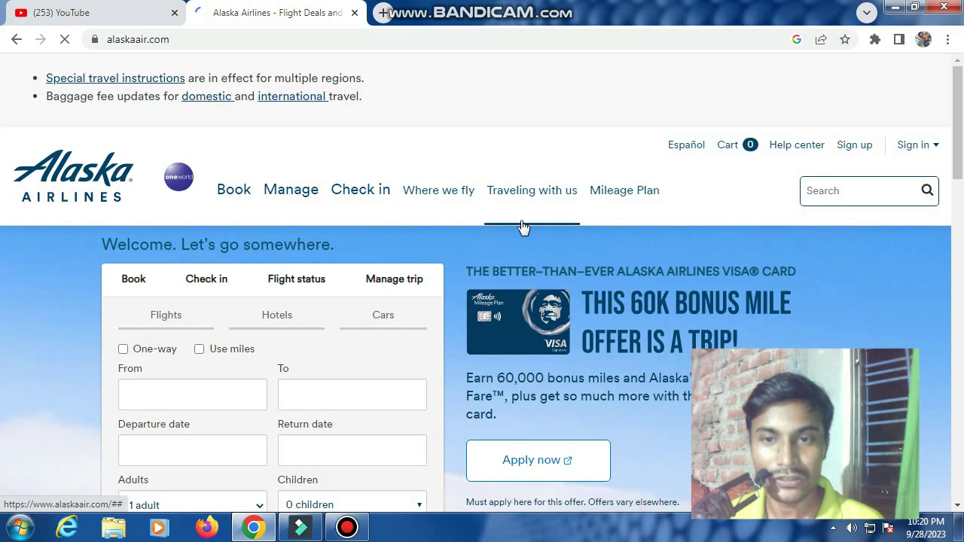
{"action": "scroll", "coordinate": [516, 230], "scroll_direction": "down", "scroll_amount": 5}
{"action": "scroll", "coordinate": [501, 252], "scroll_direction": "down", "scroll_amount": 3}
{"action": "scroll", "coordinate": [491, 256], "scroll_direction": "down", "scroll_amount": 4}
{"action": "scroll", "coordinate": [490, 264], "scroll_direction": "down", "scroll_amount": 4}
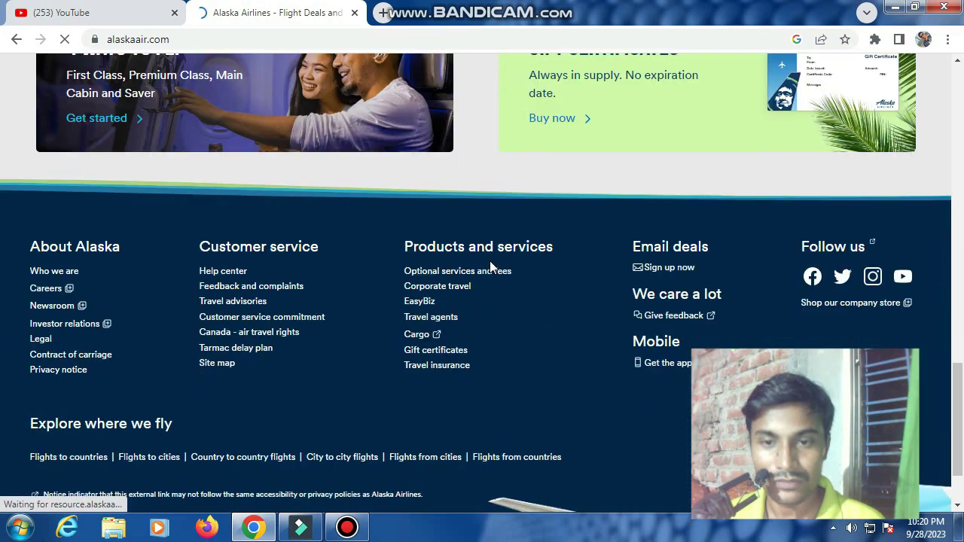
{"action": "scroll", "coordinate": [490, 264], "scroll_direction": "down", "scroll_amount": 1}
{"action": "scroll", "coordinate": [490, 266], "scroll_direction": "up", "scroll_amount": 7}
{"action": "scroll", "coordinate": [487, 265], "scroll_direction": "up", "scroll_amount": 8}
{"action": "scroll", "coordinate": [487, 266], "scroll_direction": "up", "scroll_amount": 3}
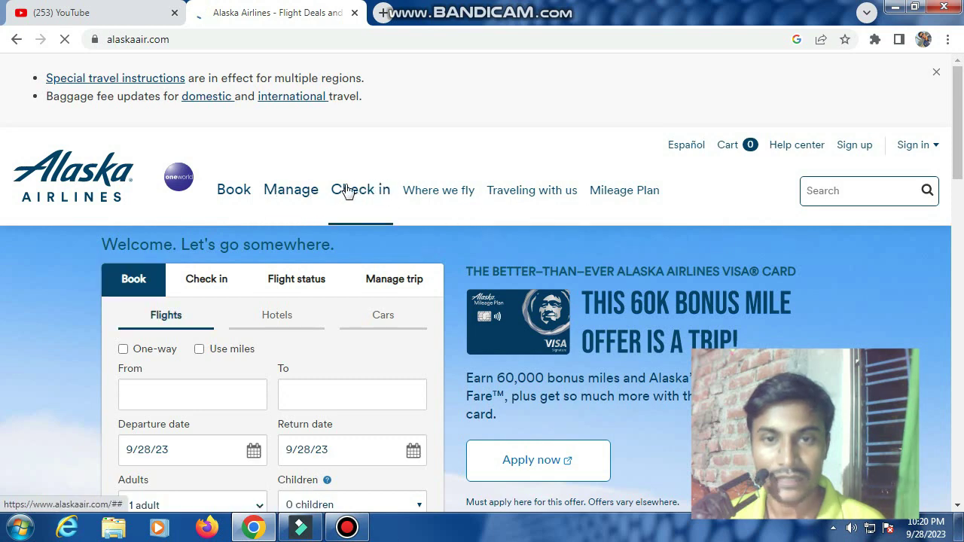
Step: Capture a small screen area, then go to Check in and select the departure city field
{"action": "left_click", "coordinate": [833, 528]}
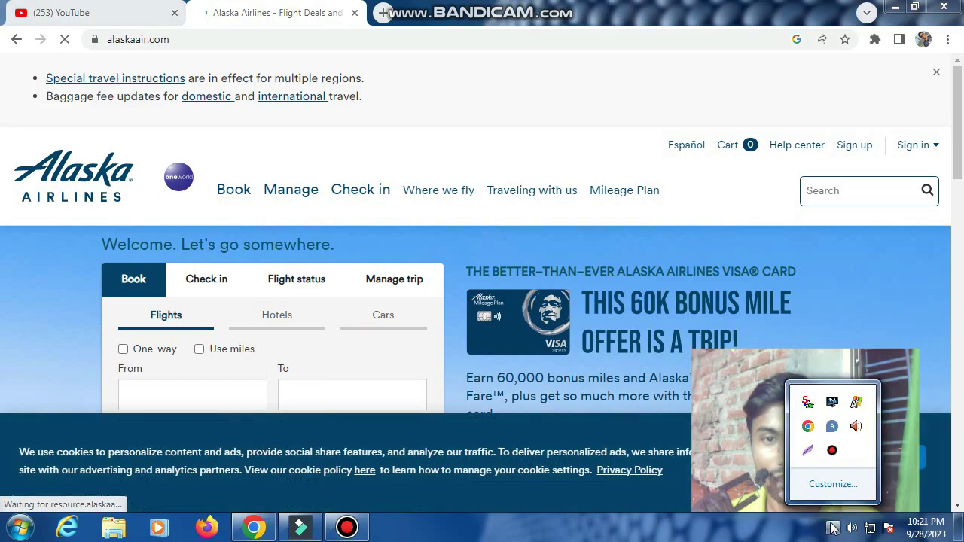
{"action": "left_click", "coordinate": [806, 449]}
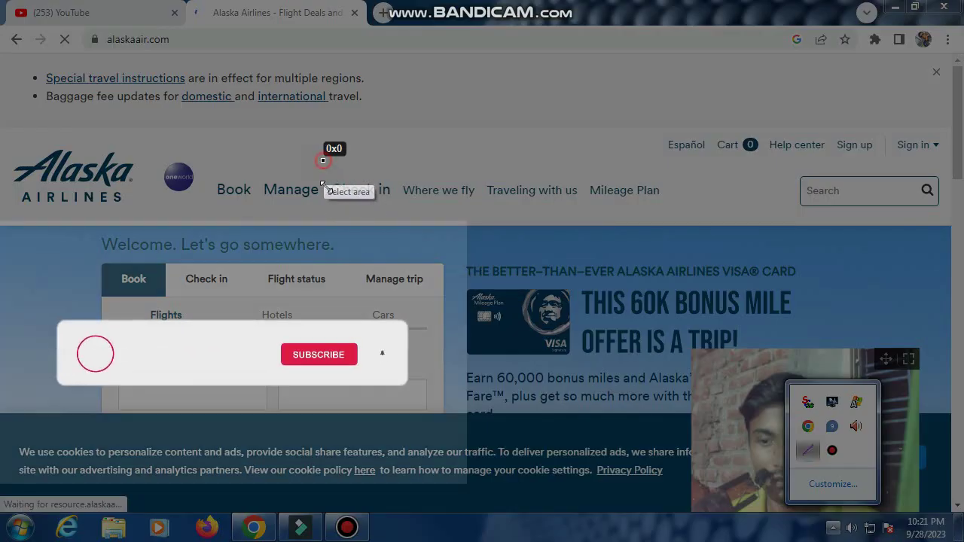
{"action": "left_click_drag", "start_coordinate": [323, 160], "coordinate": [390, 209]}
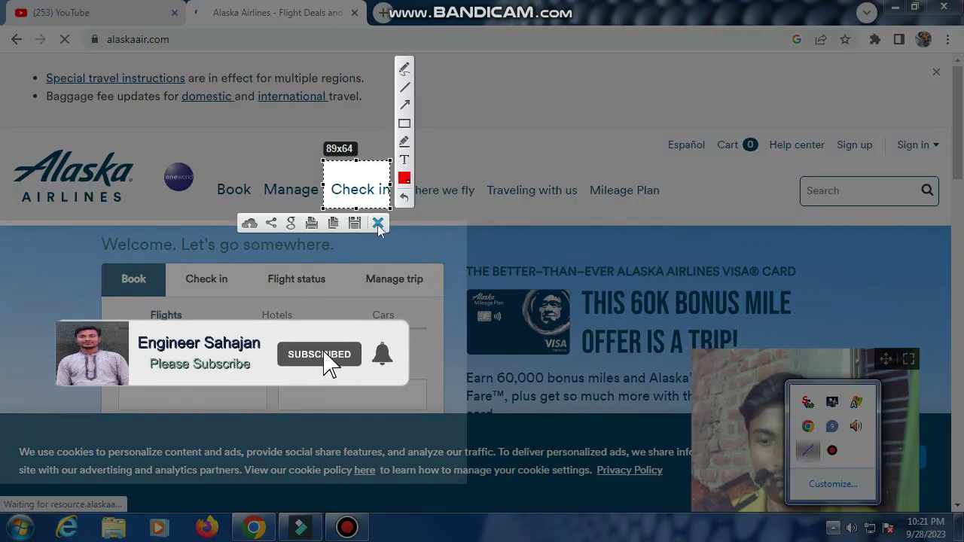
{"action": "left_click", "coordinate": [377, 225]}
{"action": "left_click", "coordinate": [355, 194]}
{"action": "left_click", "coordinate": [62, 314]}
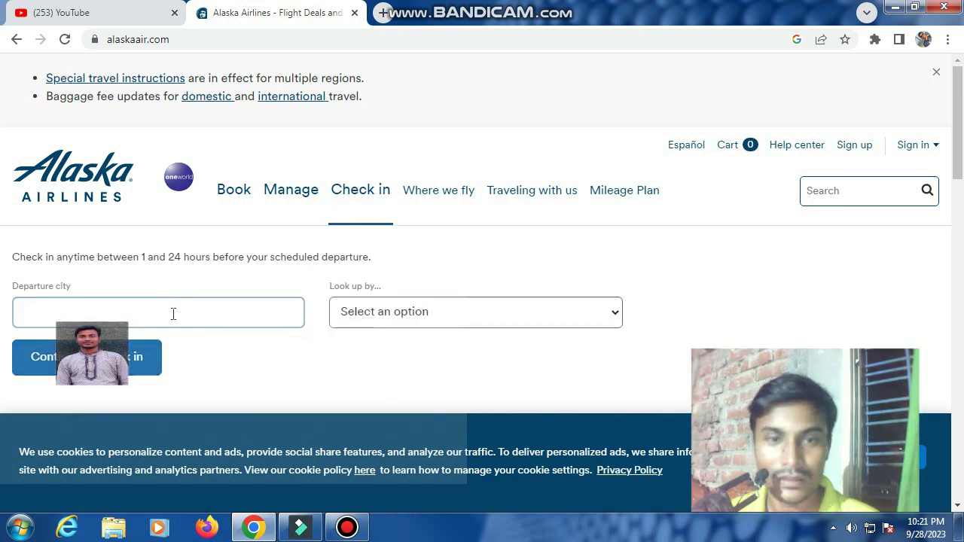
Step: Switch the booking lookup method to 'Confirmation code'
{"action": "left_click", "coordinate": [42, 310]}
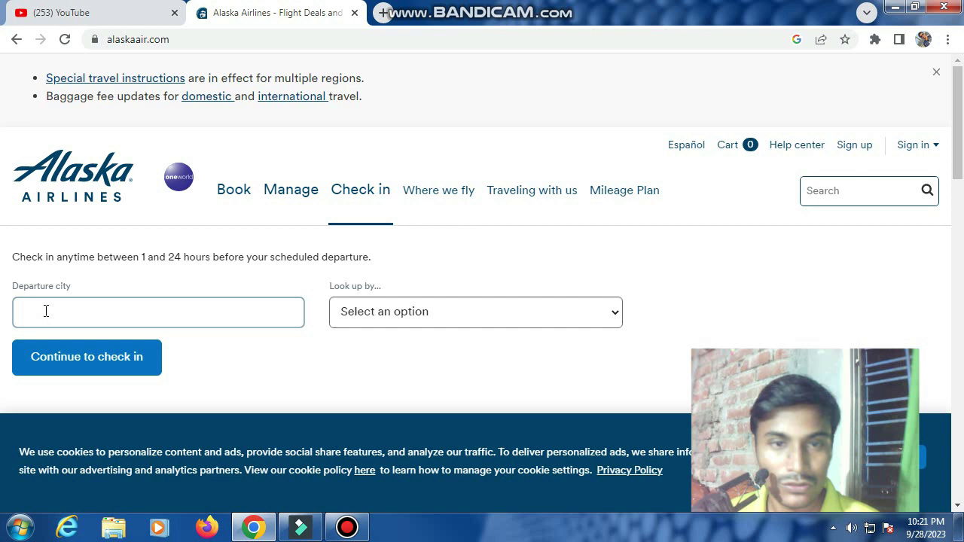
{"action": "left_click", "coordinate": [354, 315]}
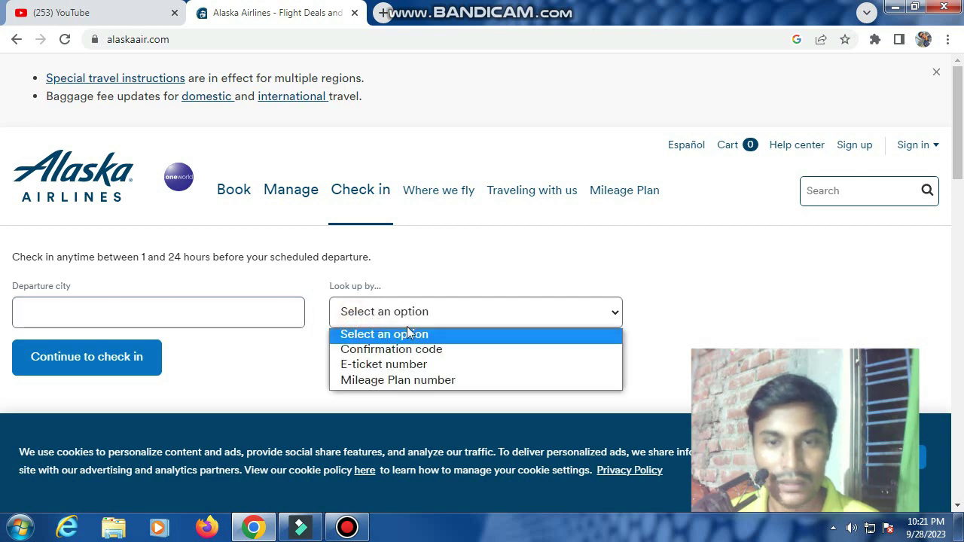
{"action": "left_click", "coordinate": [366, 354]}
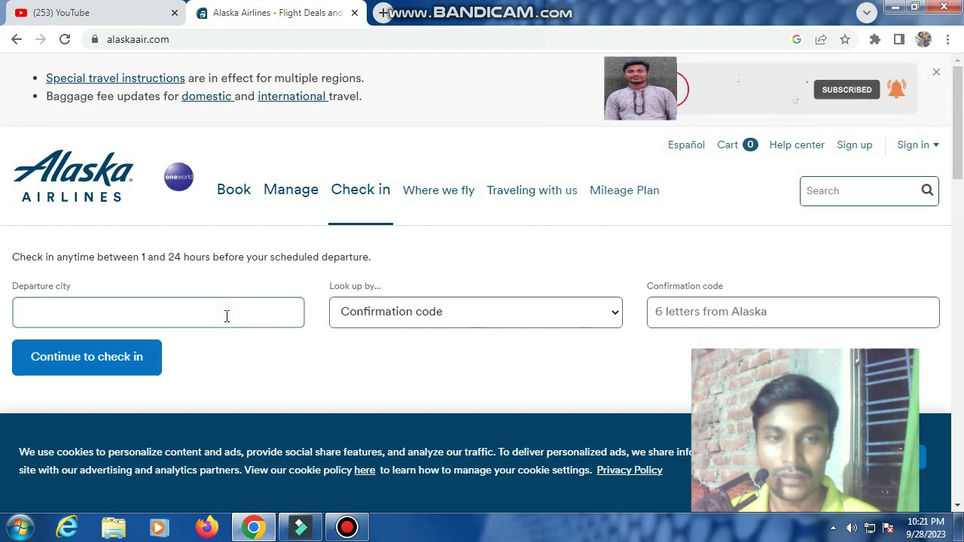
{"action": "type", "text": "d"}
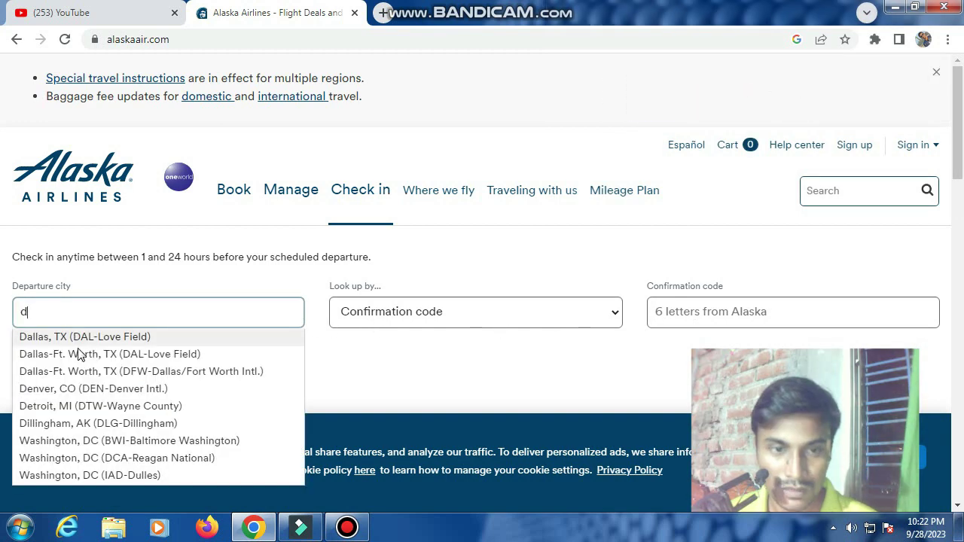
{"action": "left_click", "coordinate": [78, 393]}
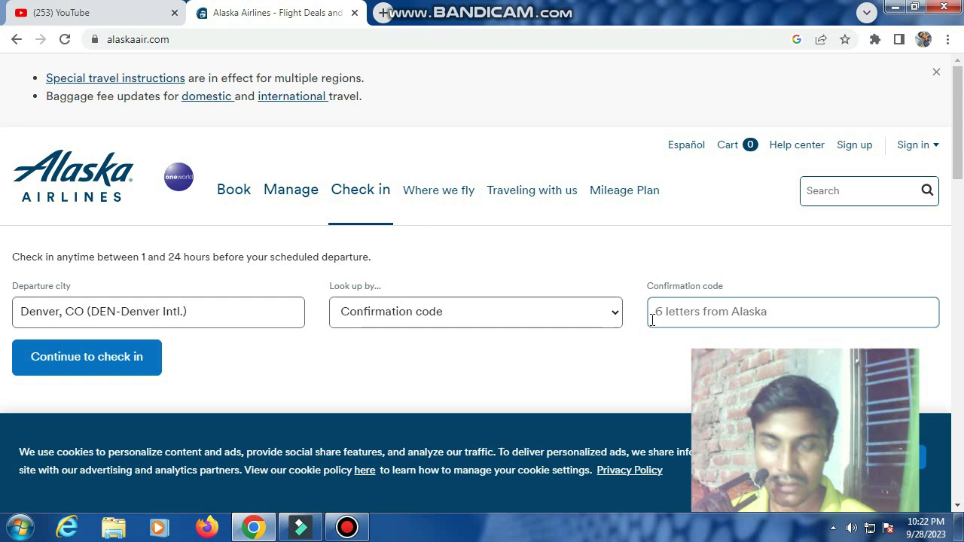
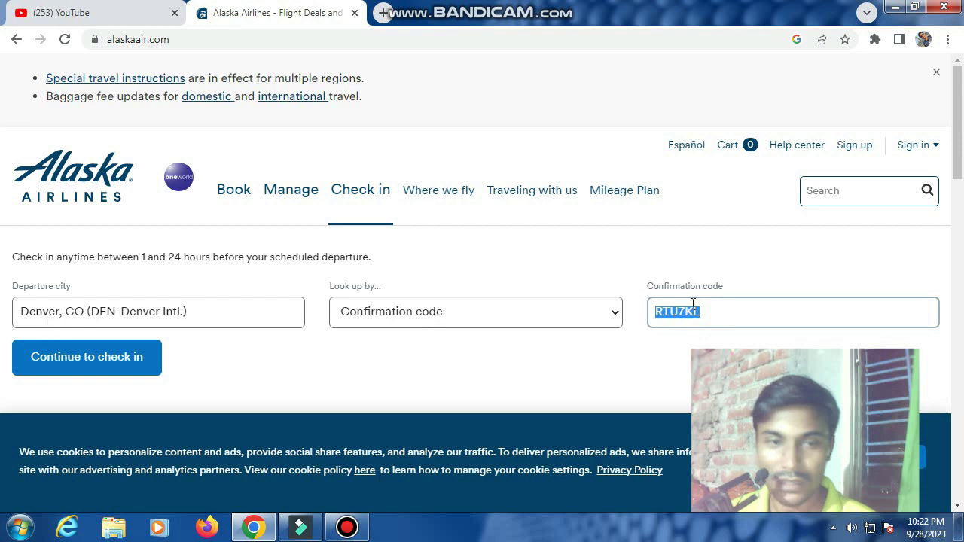
{"action": "scroll", "coordinate": [172, 299], "scroll_direction": "down", "scroll_amount": 2}
{"action": "scroll", "coordinate": [103, 286], "scroll_direction": "up", "scroll_amount": 1}
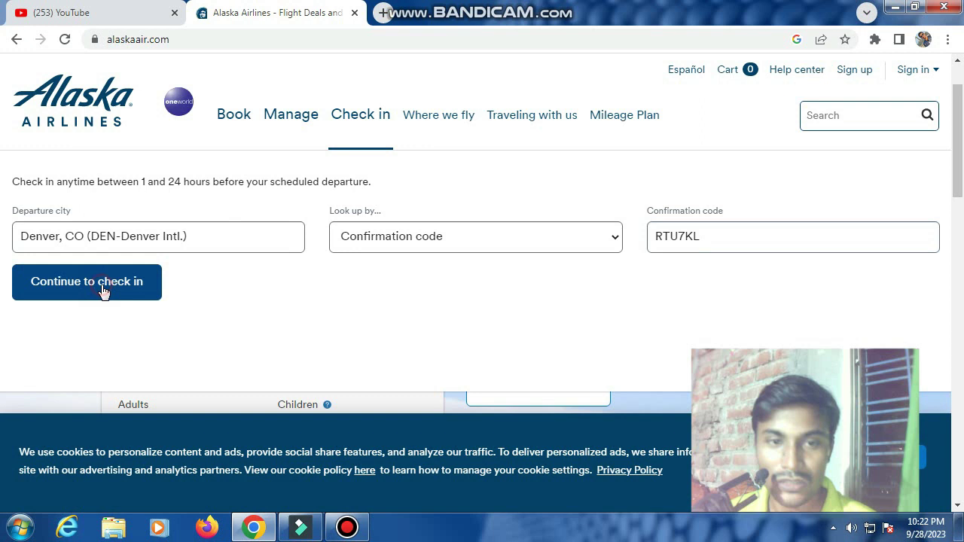
Step: Submit the lookup with 'Continue to check in' and highlight the Redmond/Bend passengers heading
{"action": "left_click", "coordinate": [103, 290]}
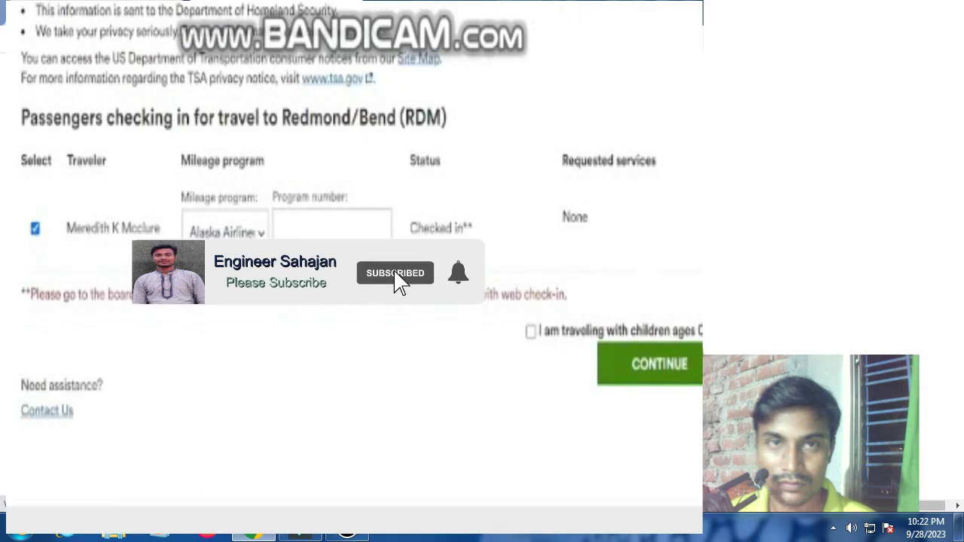
{"action": "left_click_drag", "start_coordinate": [23, 119], "coordinate": [458, 118]}
{"action": "left_click", "coordinate": [458, 118]}
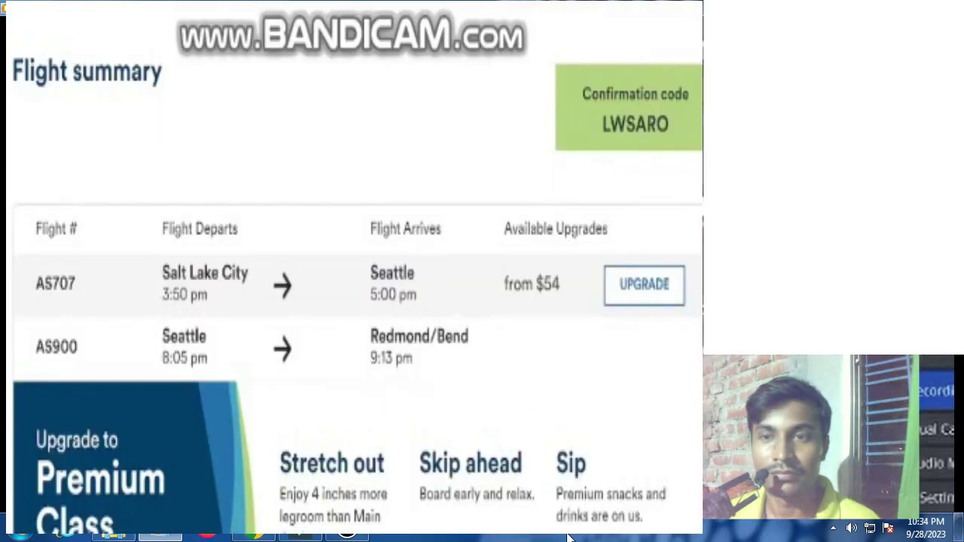
Step: Scroll the Salt Lake City–Seattle–Redmond/Bend flight summary and start CHECK-IN
{"action": "scroll", "coordinate": [656, 340], "scroll_direction": "down", "scroll_amount": 3}
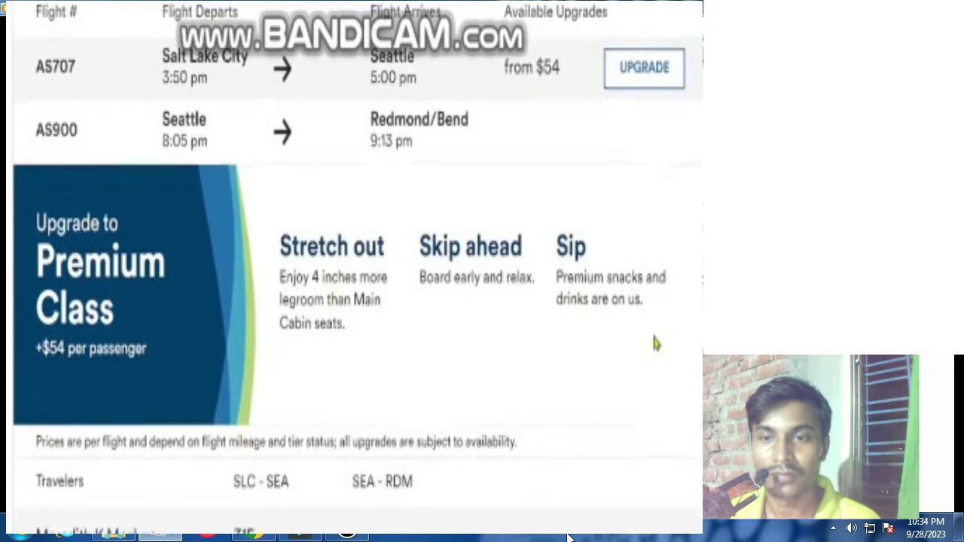
{"action": "scroll", "coordinate": [338, 426], "scroll_direction": "down", "scroll_amount": 4}
{"action": "scroll", "coordinate": [615, 402], "scroll_direction": "down", "scroll_amount": 2}
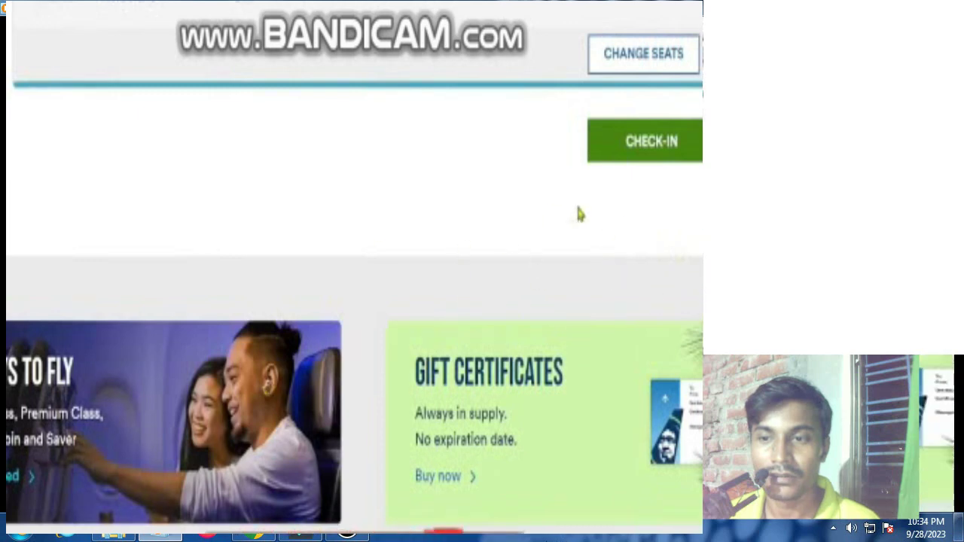
{"action": "left_click", "coordinate": [598, 149]}
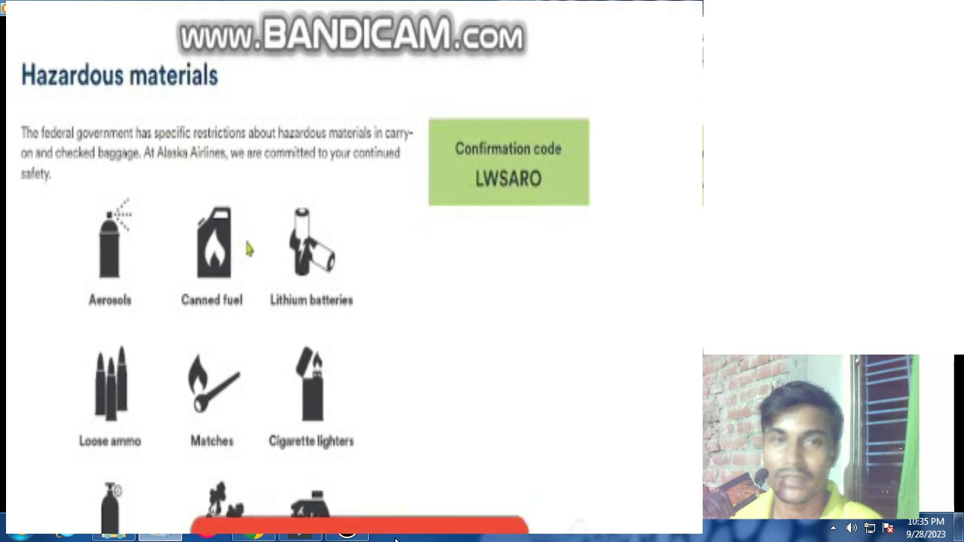
Step: Scroll the hazardous materials notice down to the firearms rules and acknowledgment statement
{"action": "scroll", "coordinate": [226, 238], "scroll_direction": "down", "scroll_amount": 5}
{"action": "scroll", "coordinate": [222, 241], "scroll_direction": "down", "scroll_amount": 2}
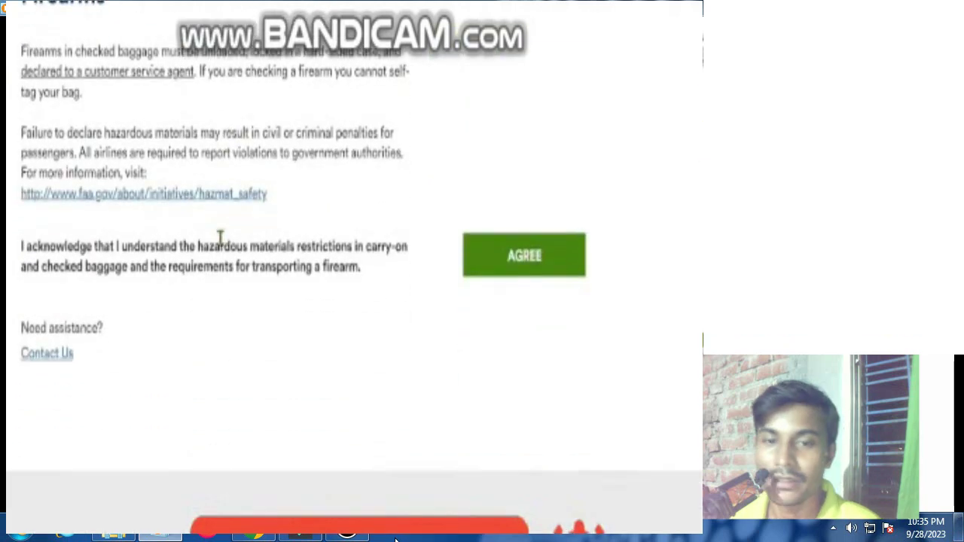